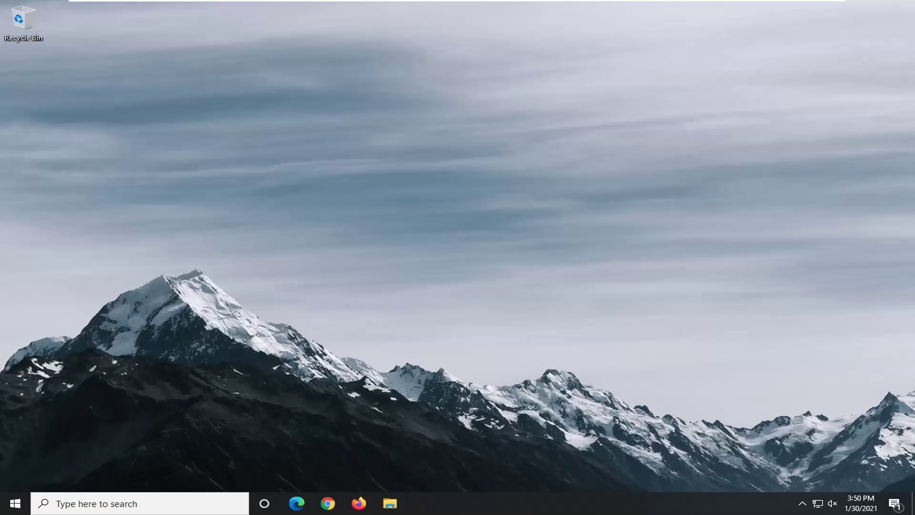
Launch Command Prompt from Start with Run as administrator.
left_click(18, 503)
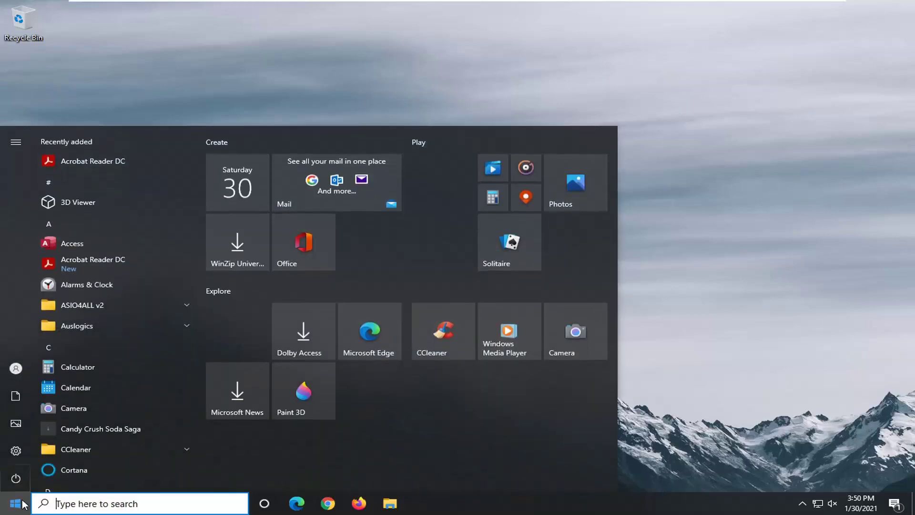
type("cmd")
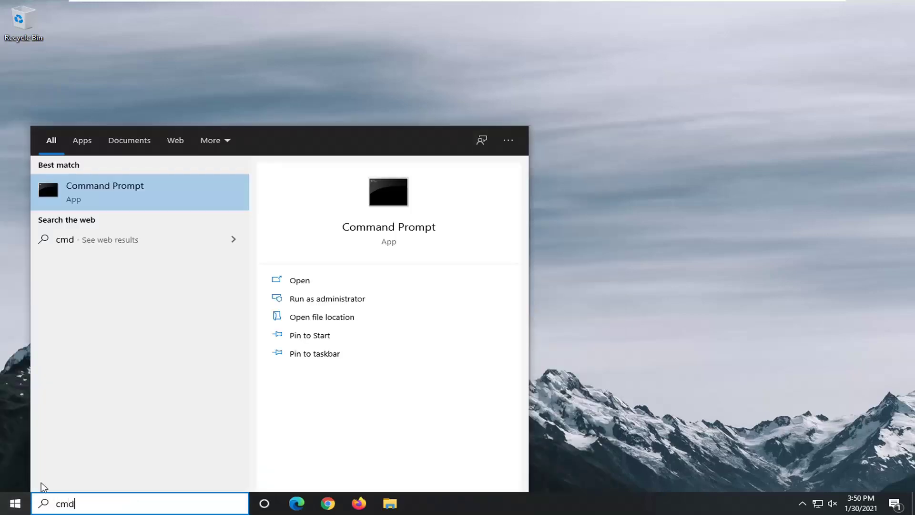
right_click(102, 190)
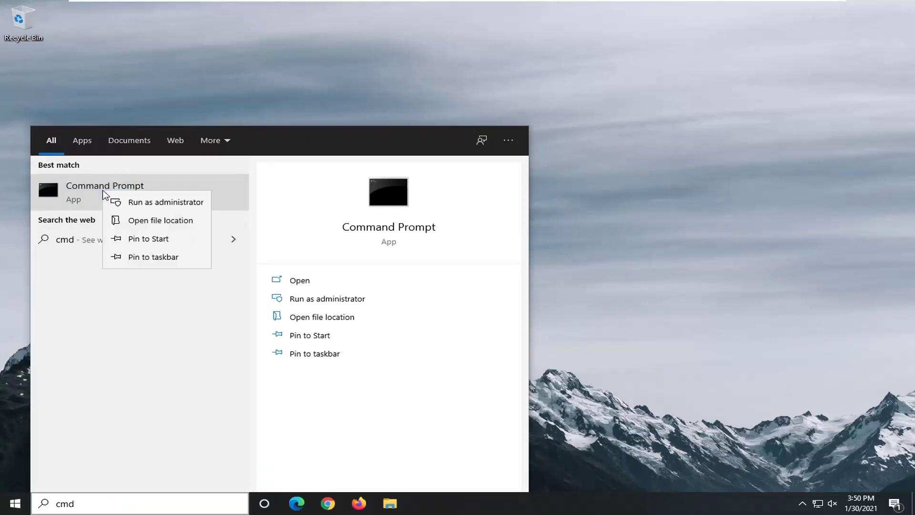
left_click(158, 206)
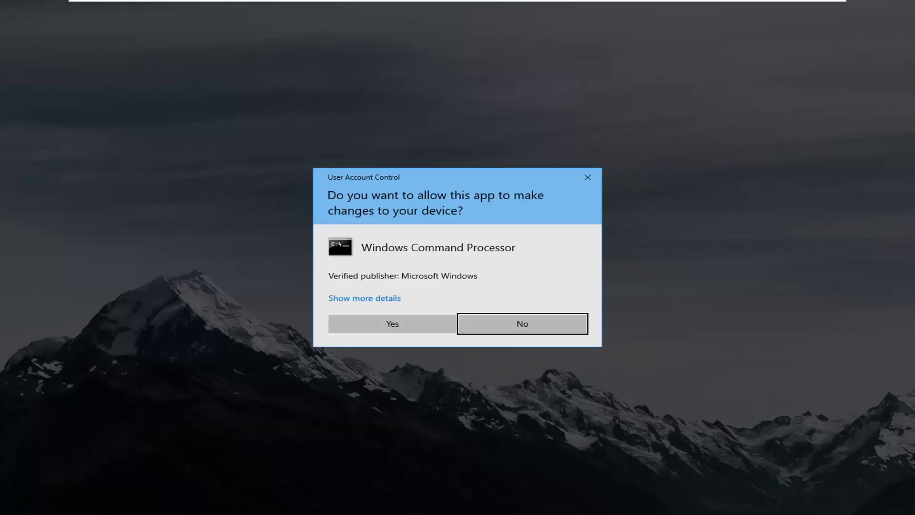
Approve the UAC prompt and paste sfc /scannow at the elevated prompt.
left_click(386, 327)
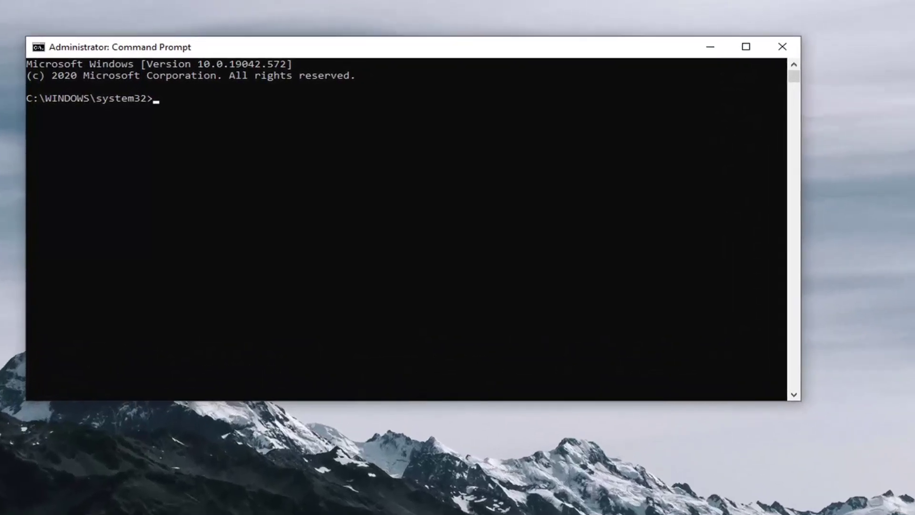
left_click_drag(346, 56, 383, 68)
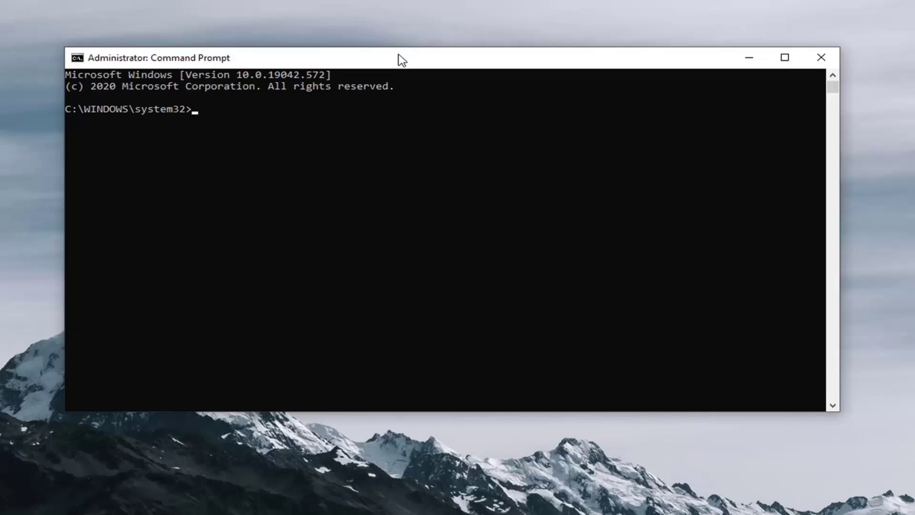
right_click(400, 60)
mouse_move(450, 163)
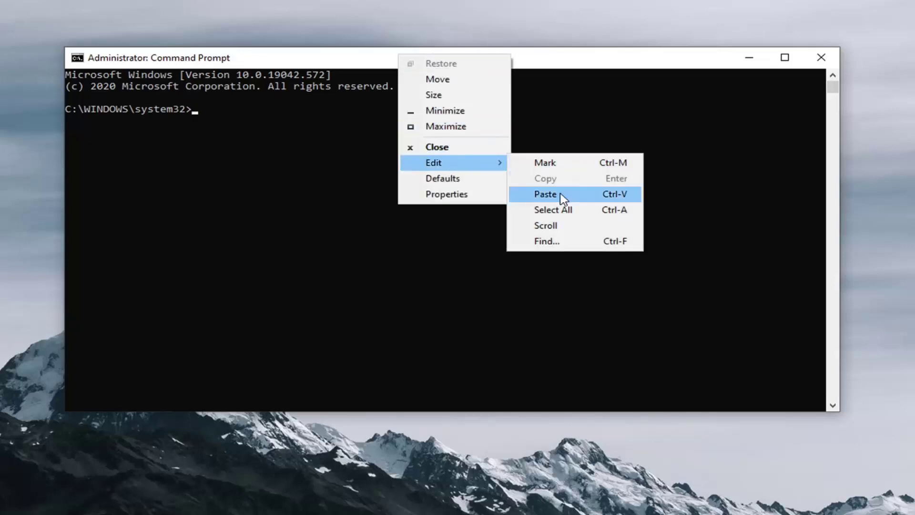
left_click(554, 196)
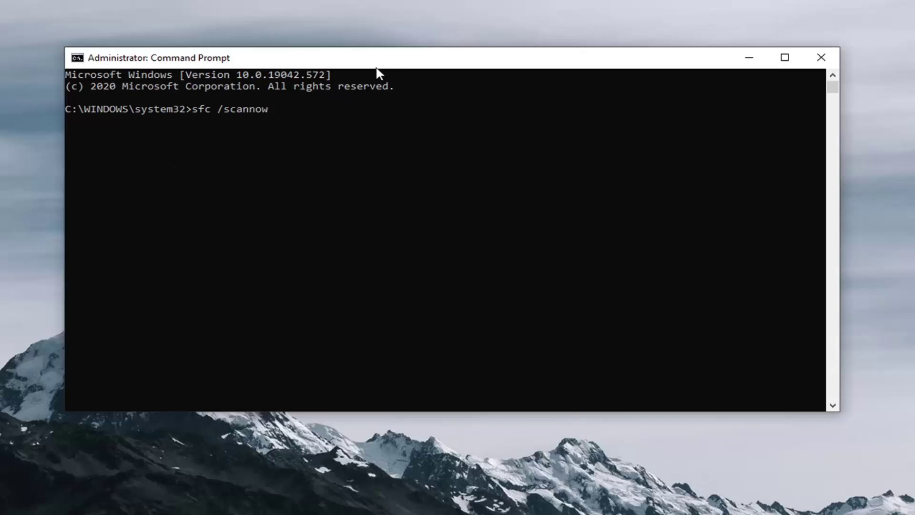
Run sfc /scannow to 100% with no integrity violations found.
key("Return")
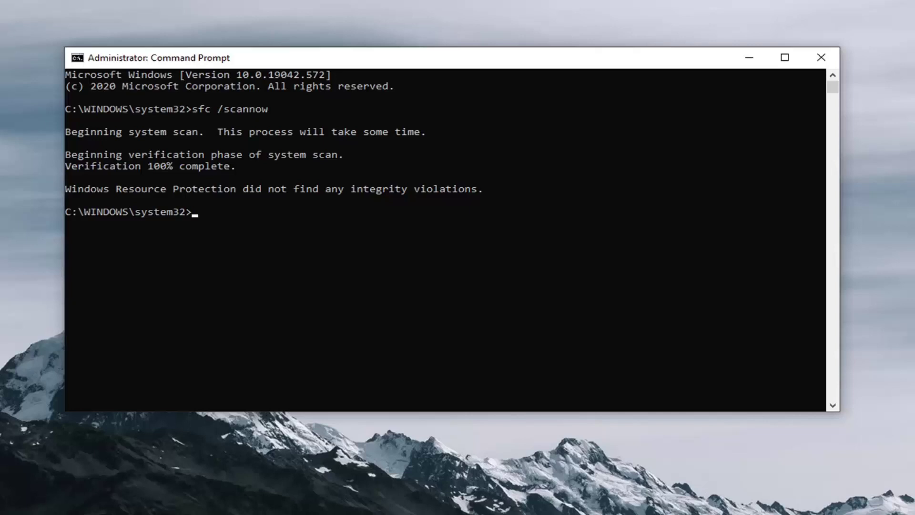
Paste and run Dism /Online /Cleanup-Image /ScanHealth, reporting no component store corruption.
right_click(405, 58)
left_click(550, 194)
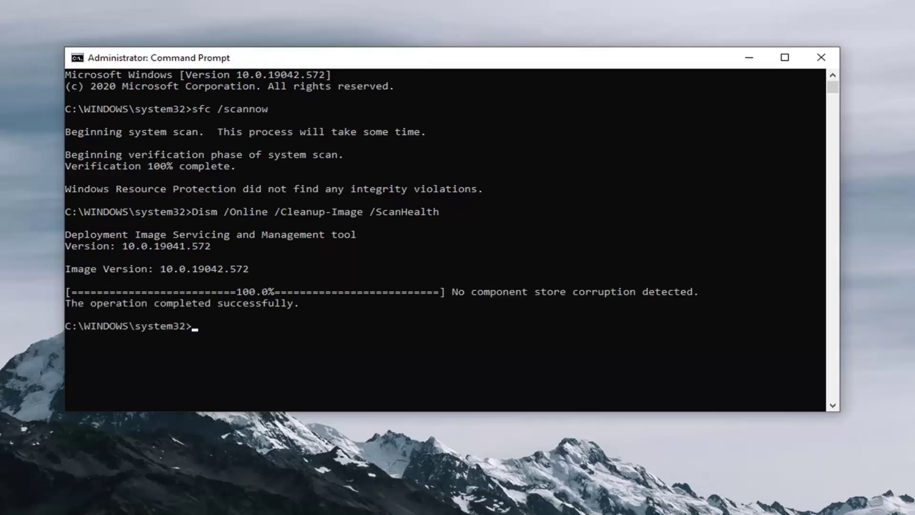
Paste and run Dism /Online /Cleanup-Image /RestoreHealth until the restore completes successfully.
right_click(500, 56)
mouse_move(557, 164)
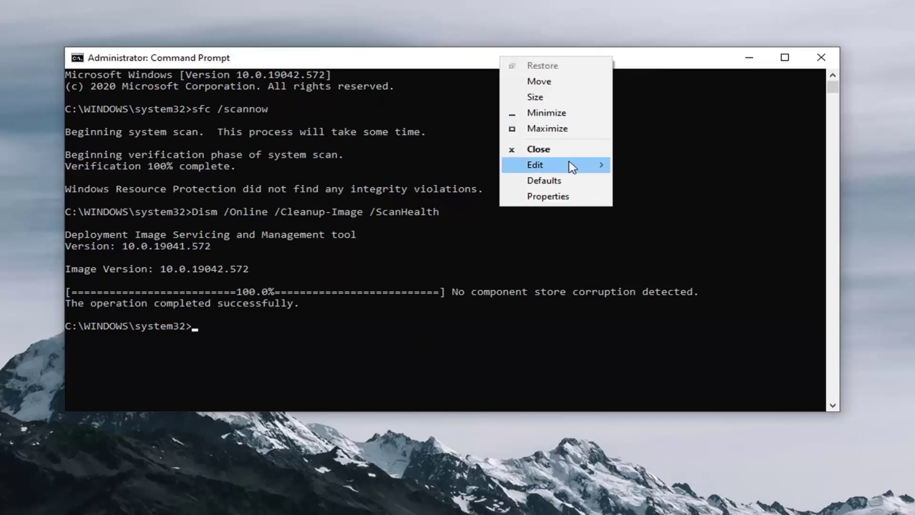
left_click(667, 198)
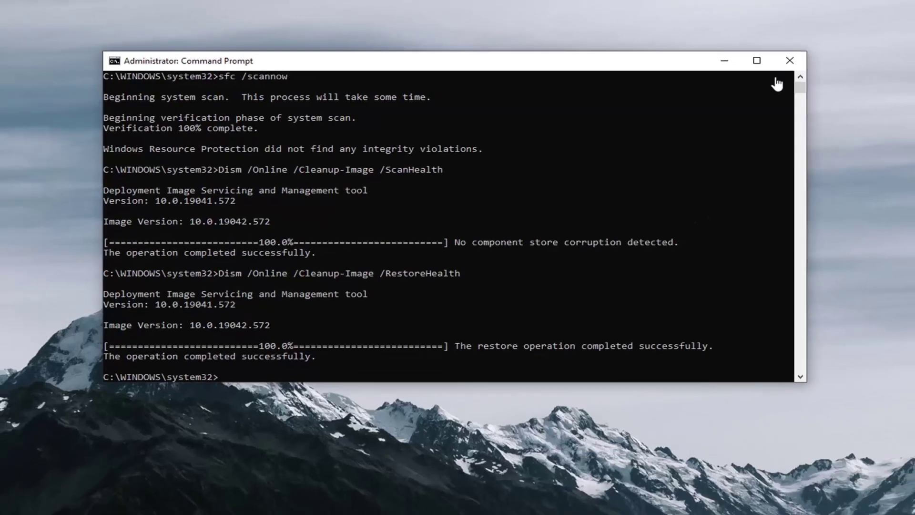
Close the administrator Command Prompt, returning to the desktop.
left_click(815, 58)
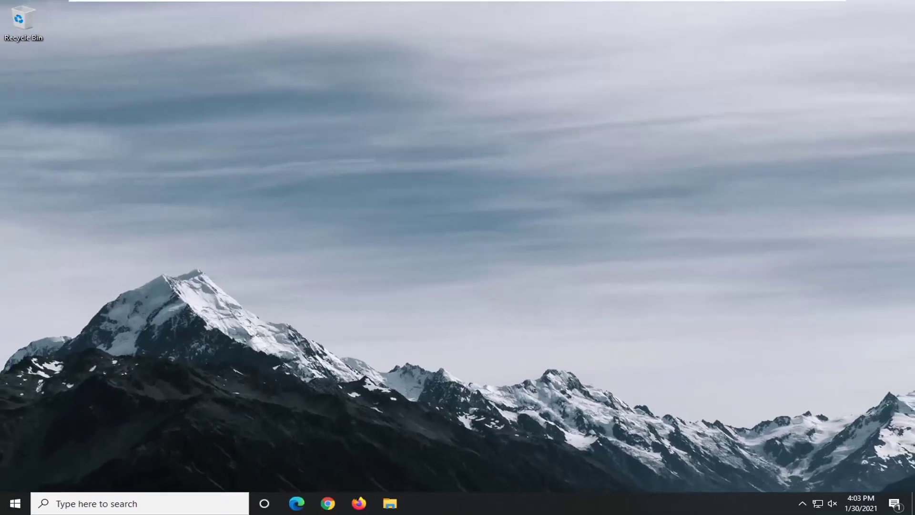